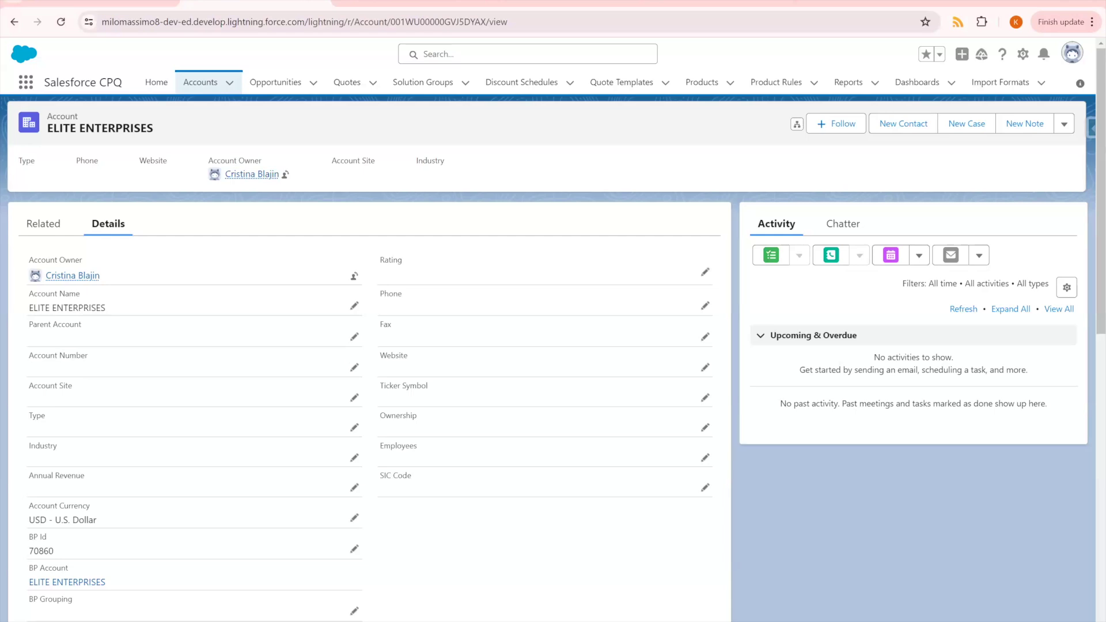
- Bring up the ELITE OPPORTUNITY record and the approved ELITE ENTERPRISES quote for review
{"action": "left_click", "coordinate": [422, 2]}
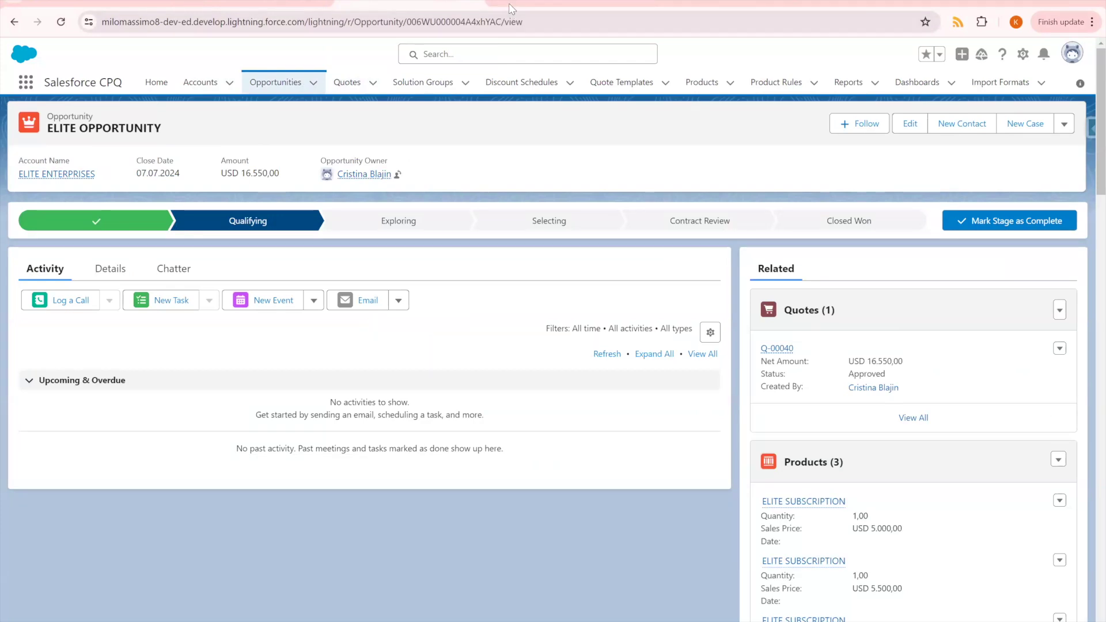
{"action": "left_click", "coordinate": [530, 3]}
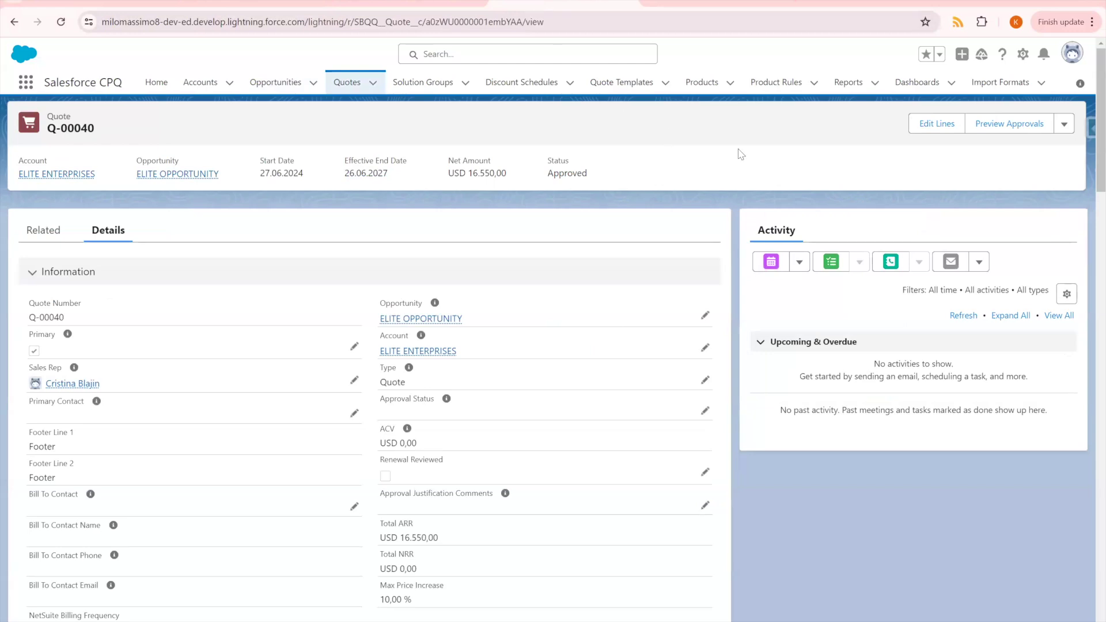
- Examine the Year 1 to Year 3 ELITE SUBSCRIPTION lines in the quote's line editor, and bring up the activated order
{"action": "left_click", "coordinate": [926, 128]}
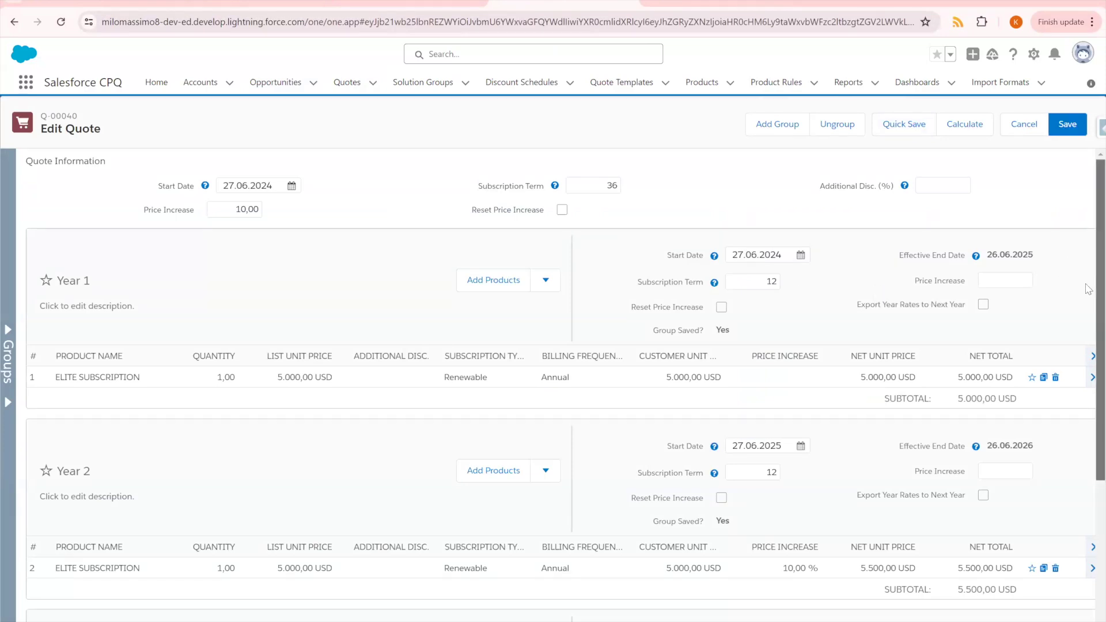
{"action": "scroll", "coordinate": [1089, 288], "scroll_direction": "down", "scroll_amount": 1}
{"action": "scroll", "coordinate": [1088, 312], "scroll_direction": "down", "scroll_amount": 2}
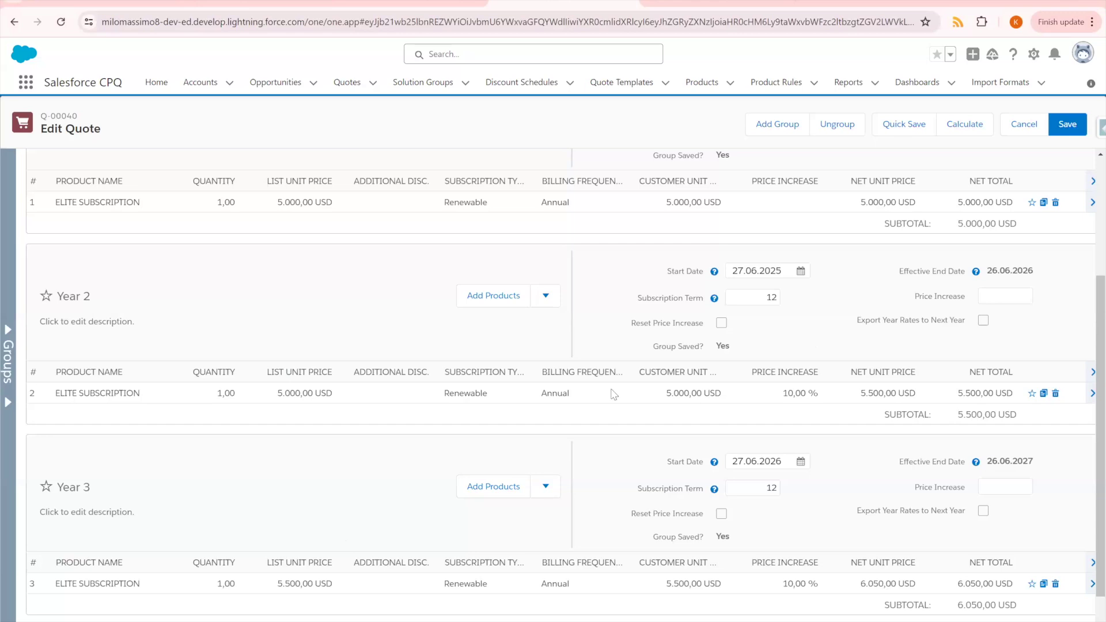
{"action": "left_click", "coordinate": [716, 1]}
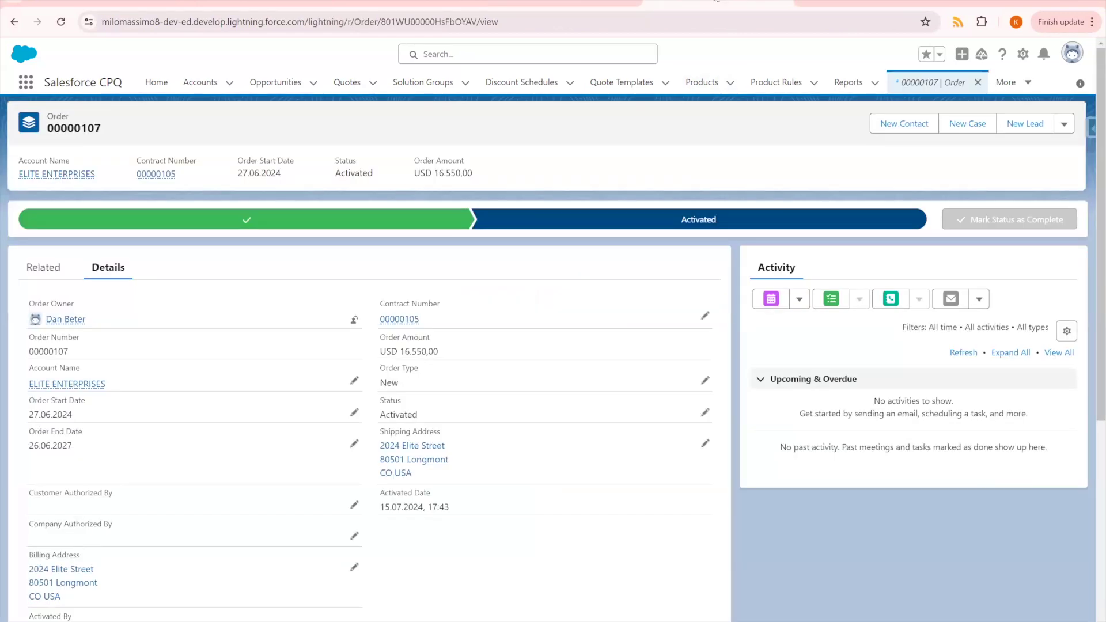
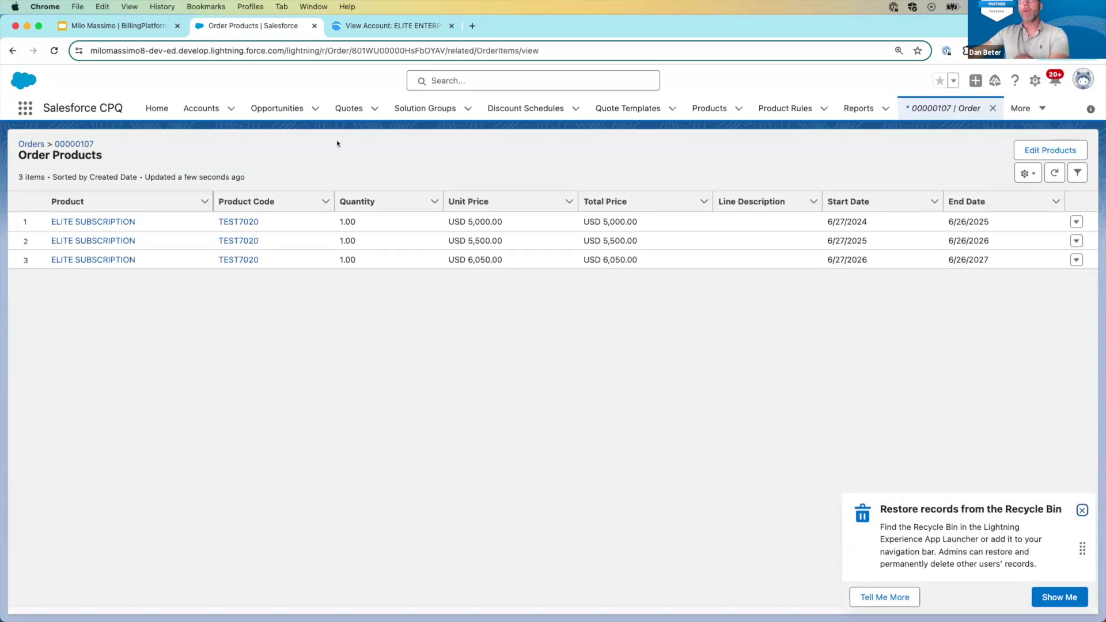
- Switch to the ELITE ENTERPRISES account in BillingPlatform and examine its account and billing profile information
{"action": "left_click", "coordinate": [371, 29]}
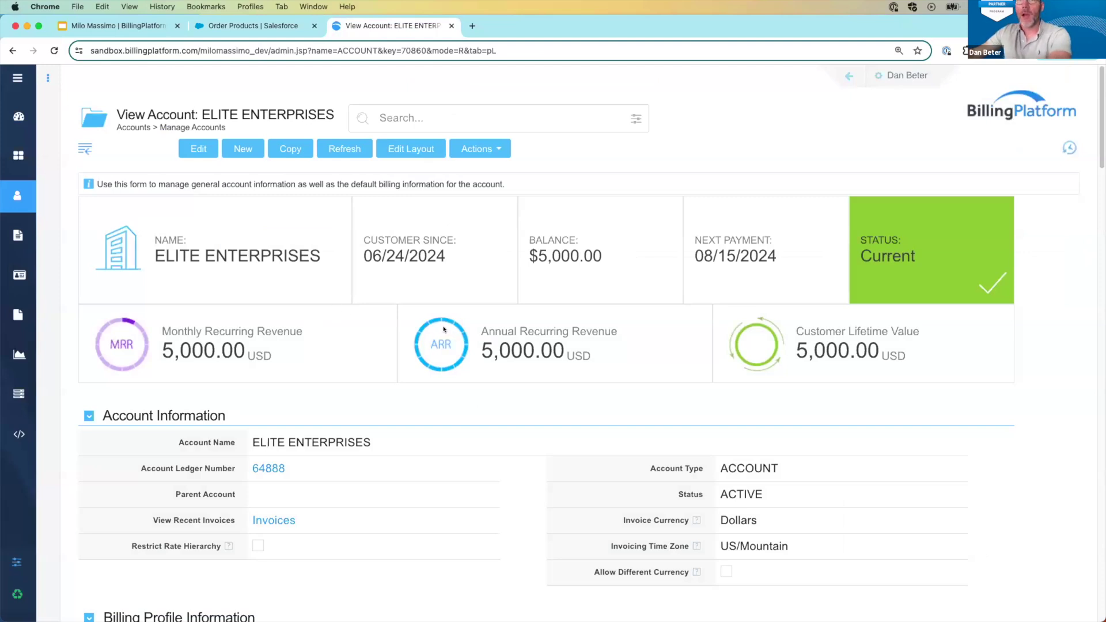
{"action": "scroll", "coordinate": [545, 382], "scroll_direction": "down", "scroll_amount": 1}
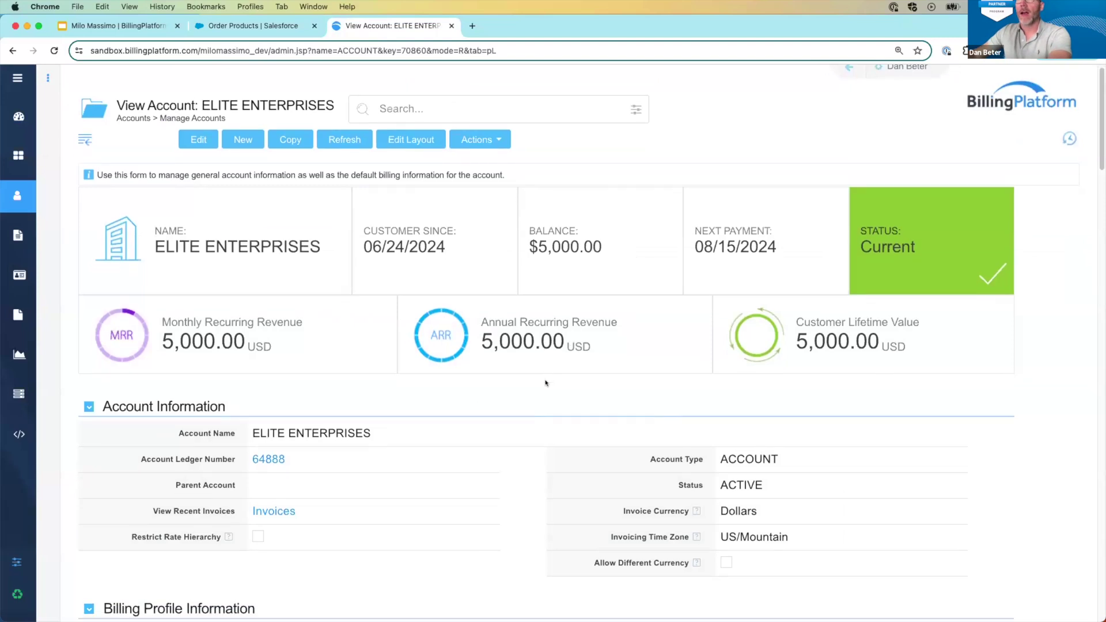
{"action": "scroll", "coordinate": [546, 382], "scroll_direction": "down", "scroll_amount": 5}
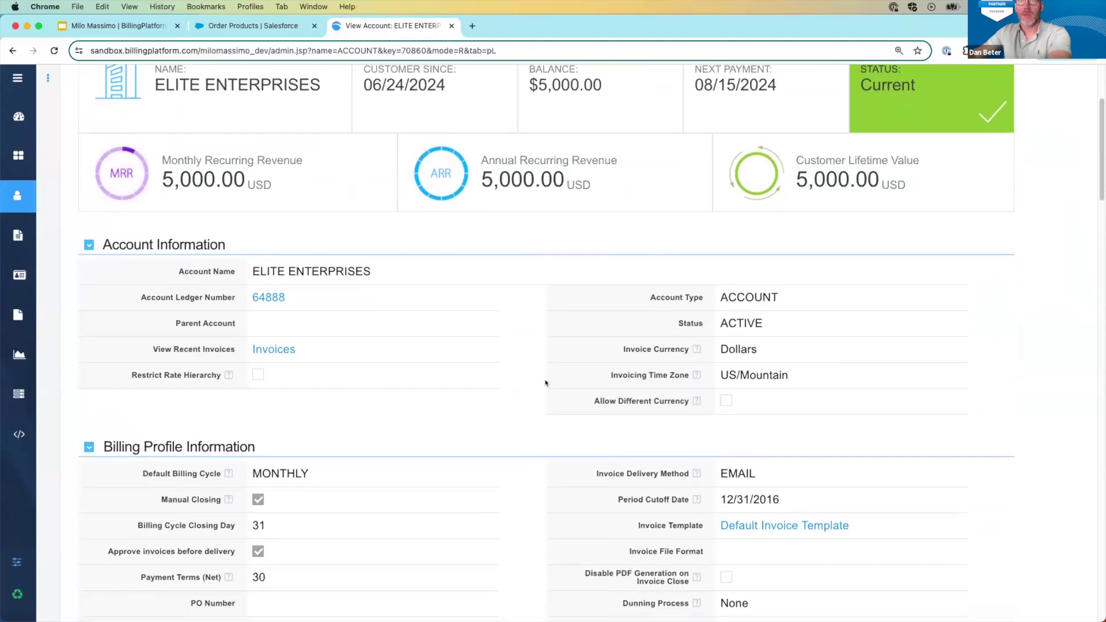
{"action": "scroll", "coordinate": [545, 382], "scroll_direction": "down", "scroll_amount": 4}
{"action": "scroll", "coordinate": [541, 382], "scroll_direction": "down", "scroll_amount": 4}
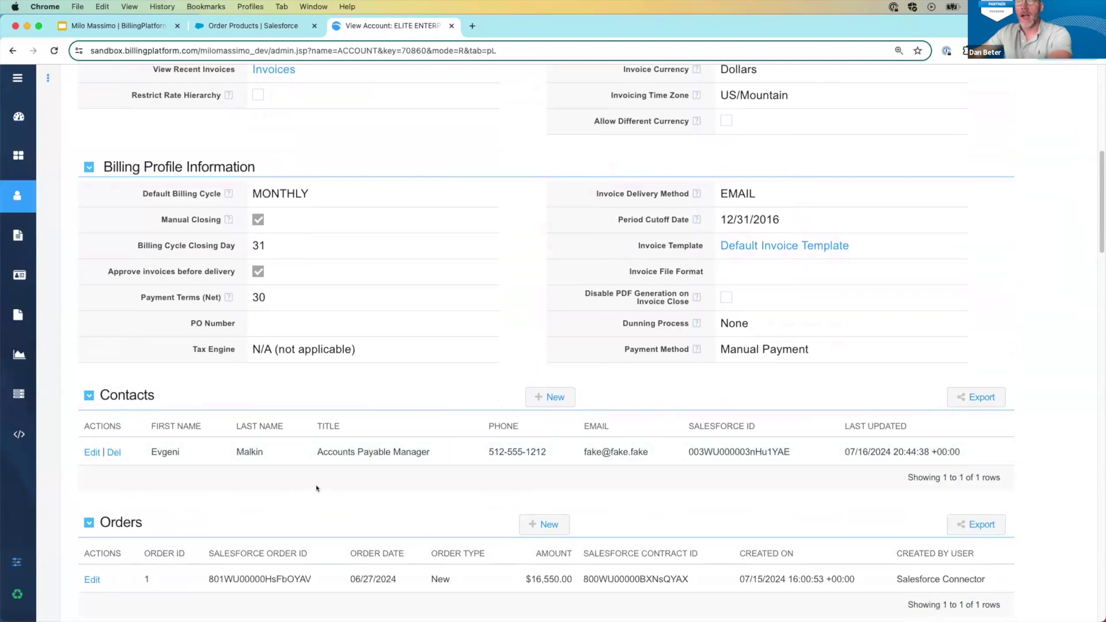
- Examine the account's orders, subscriptions and products, rev rec contracts and invoices
{"action": "scroll", "coordinate": [316, 488], "scroll_direction": "down", "scroll_amount": 8}
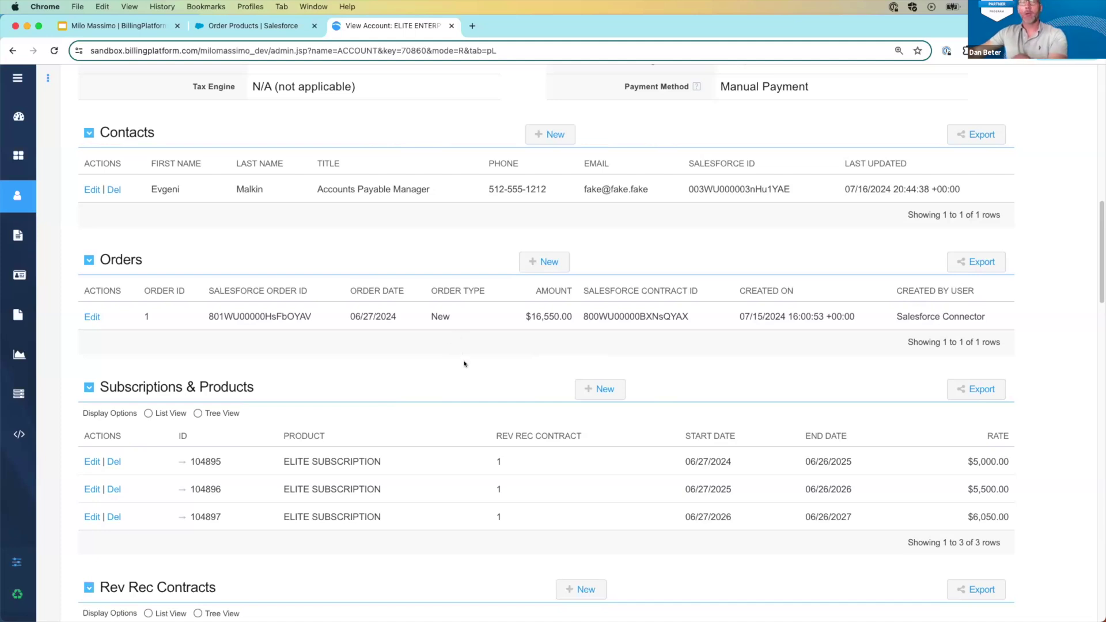
{"action": "scroll", "coordinate": [466, 364], "scroll_direction": "down", "scroll_amount": 3}
{"action": "scroll", "coordinate": [465, 363], "scroll_direction": "down", "scroll_amount": 6}
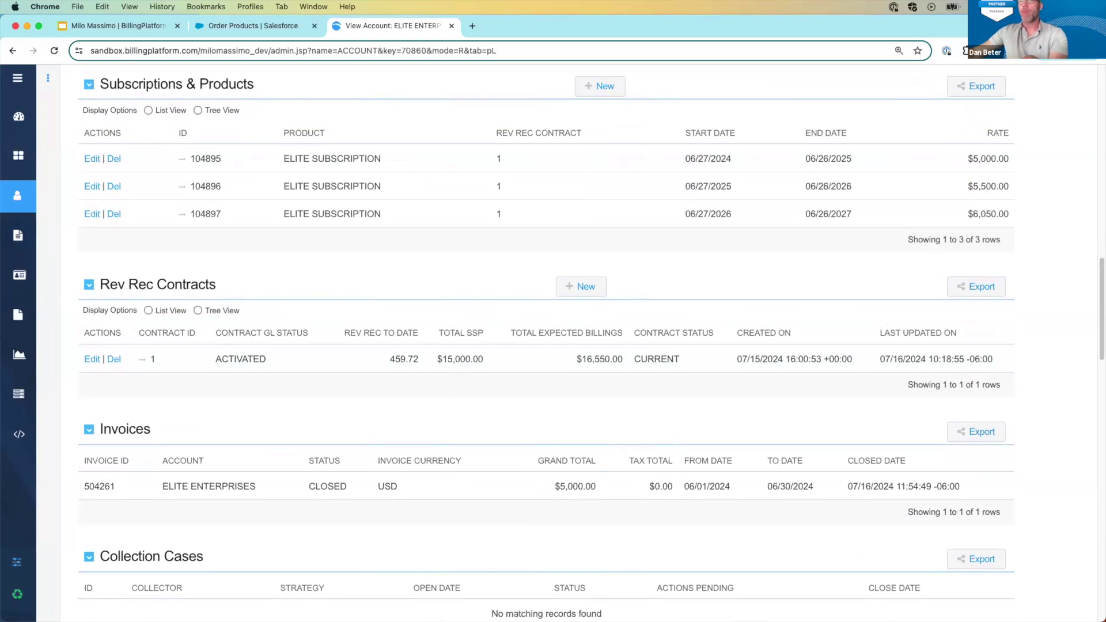
{"action": "scroll", "coordinate": [450, 378], "scroll_direction": "down", "scroll_amount": 1}
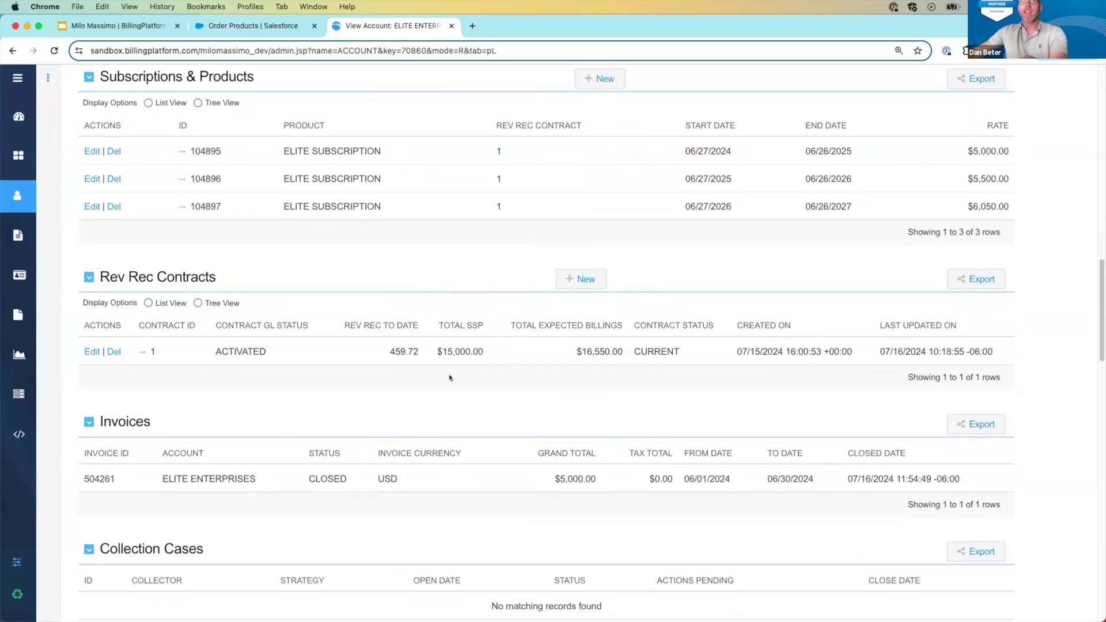
{"action": "scroll", "coordinate": [450, 377], "scroll_direction": "down", "scroll_amount": 5}
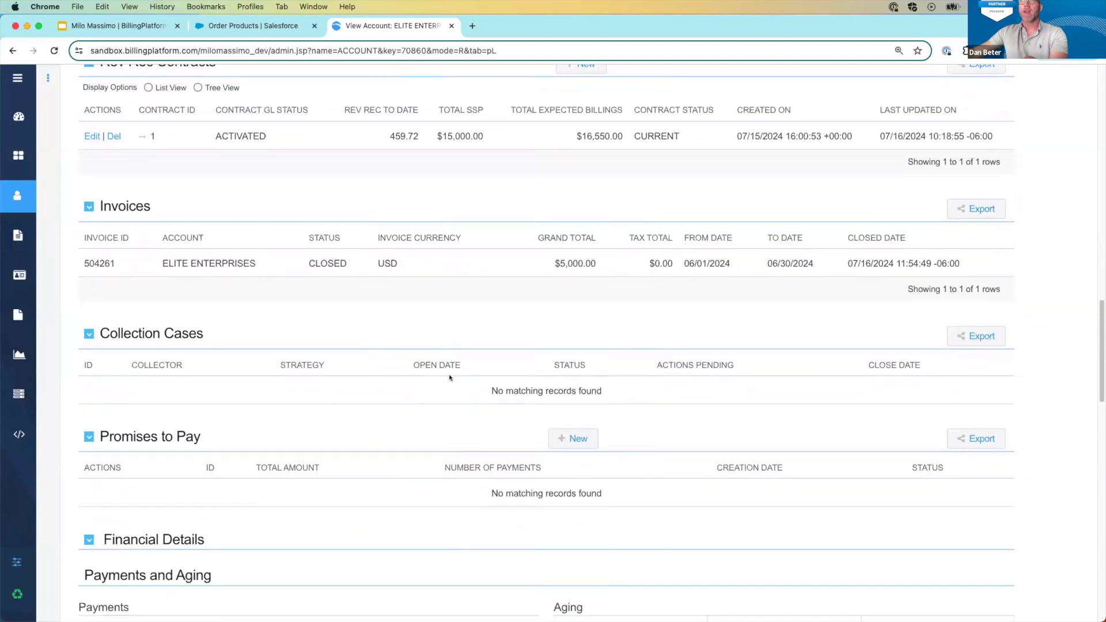
{"action": "scroll", "coordinate": [450, 378], "scroll_direction": "down", "scroll_amount": 1}
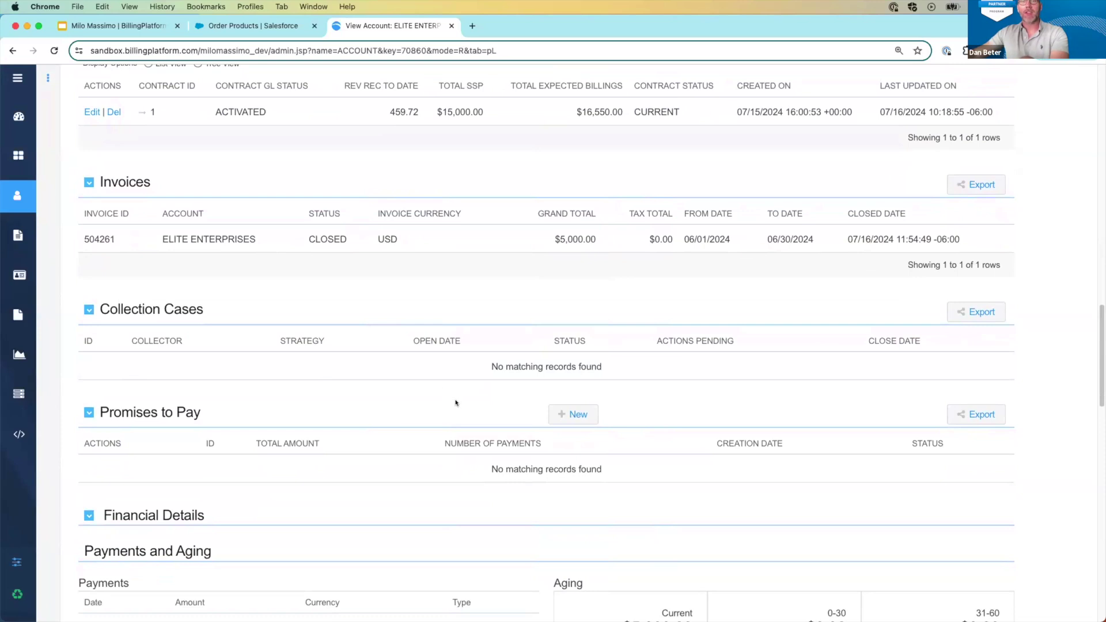
- Examine the account's payments, aging and product utilization charts, and return to the account summary
{"action": "scroll", "coordinate": [456, 403], "scroll_direction": "down", "scroll_amount": 10}
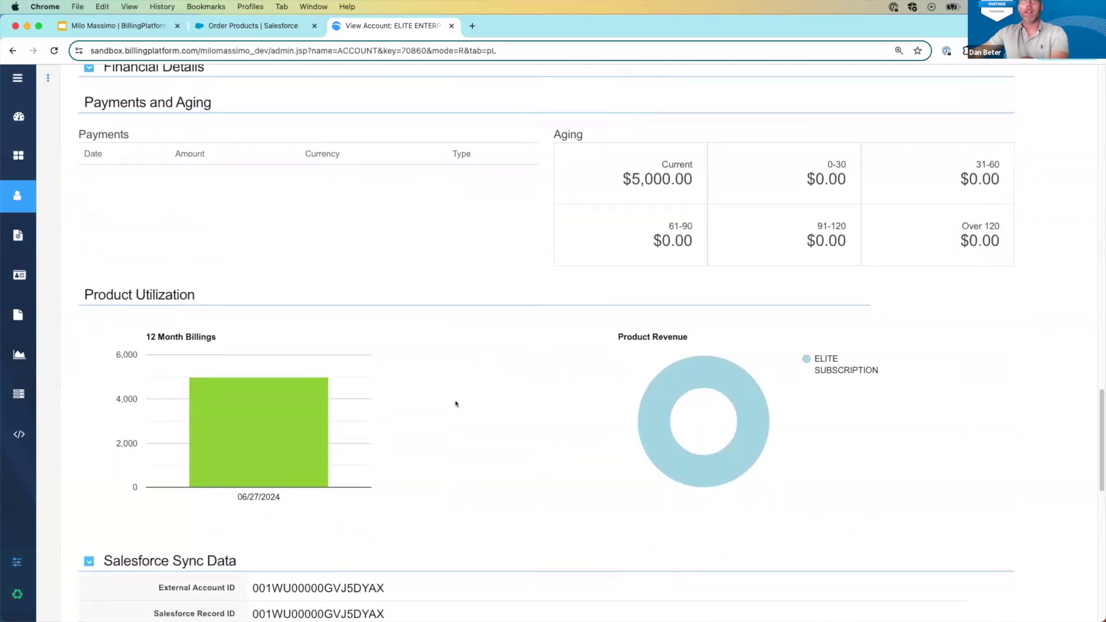
{"action": "scroll", "coordinate": [456, 403], "scroll_direction": "down", "scroll_amount": 1}
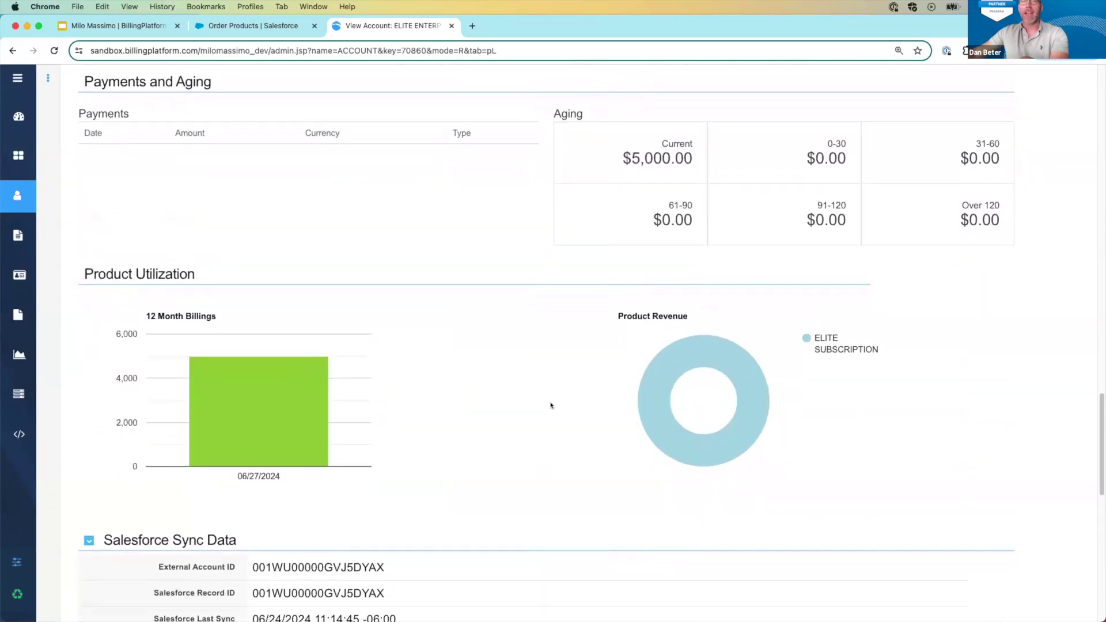
{"action": "scroll", "coordinate": [551, 405], "scroll_direction": "up", "scroll_amount": 15}
{"action": "scroll", "coordinate": [551, 405], "scroll_direction": "up", "scroll_amount": 15}
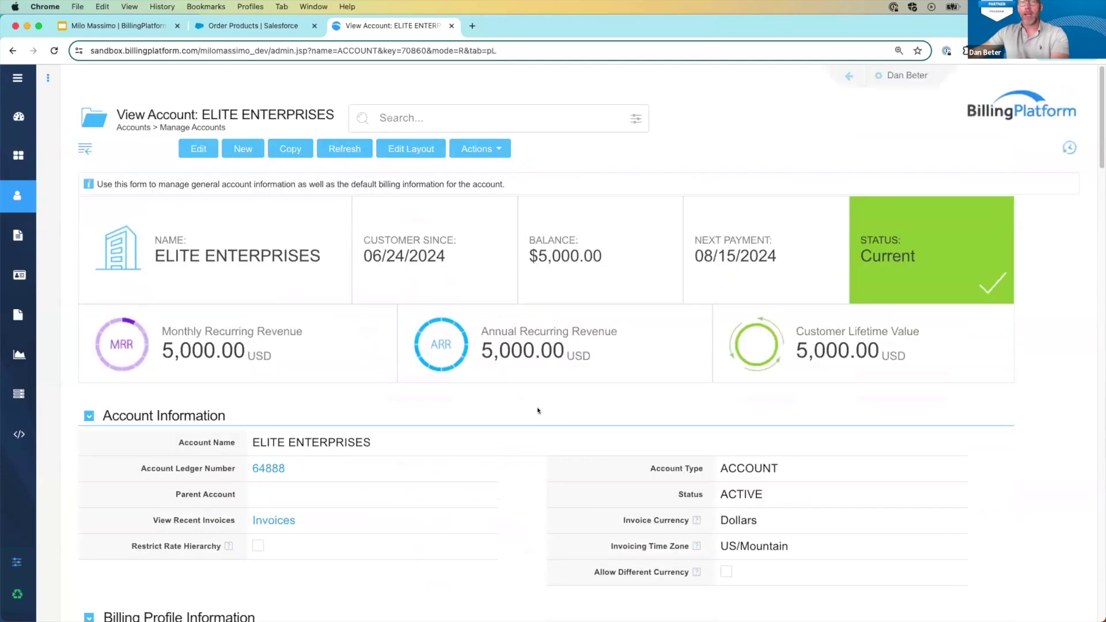
- Open the account page's Layout Editor, look over the Account Information fields, and close it without changes
{"action": "left_click", "coordinate": [394, 155]}
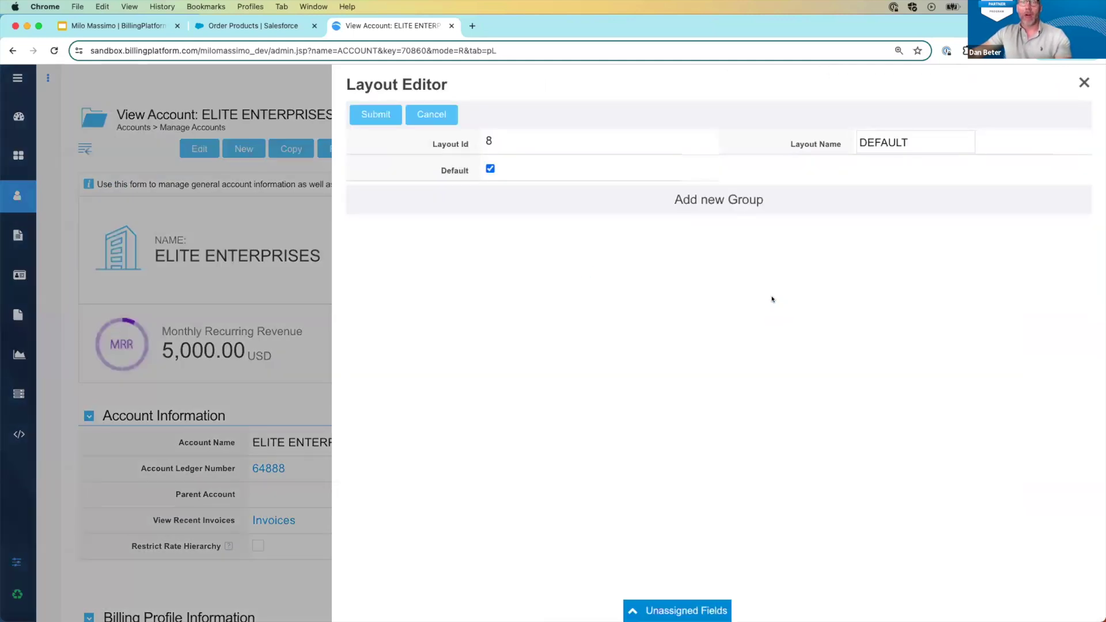
{"action": "scroll", "coordinate": [808, 341], "scroll_direction": "down", "scroll_amount": 5}
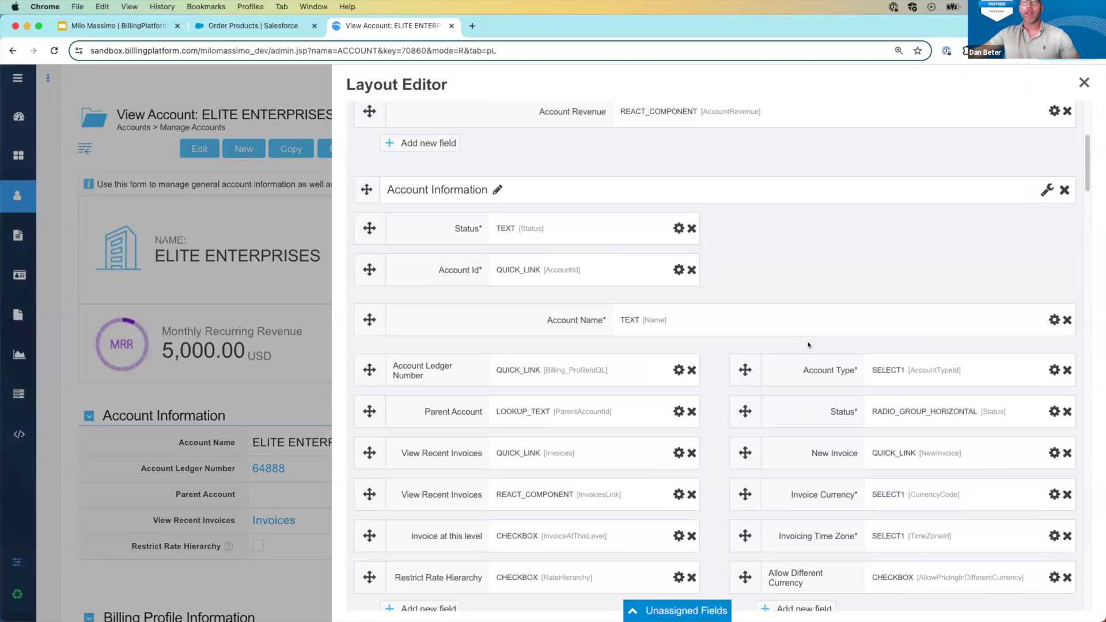
{"action": "scroll", "coordinate": [809, 345], "scroll_direction": "down", "scroll_amount": 1}
{"action": "left_click", "coordinate": [1084, 84]}
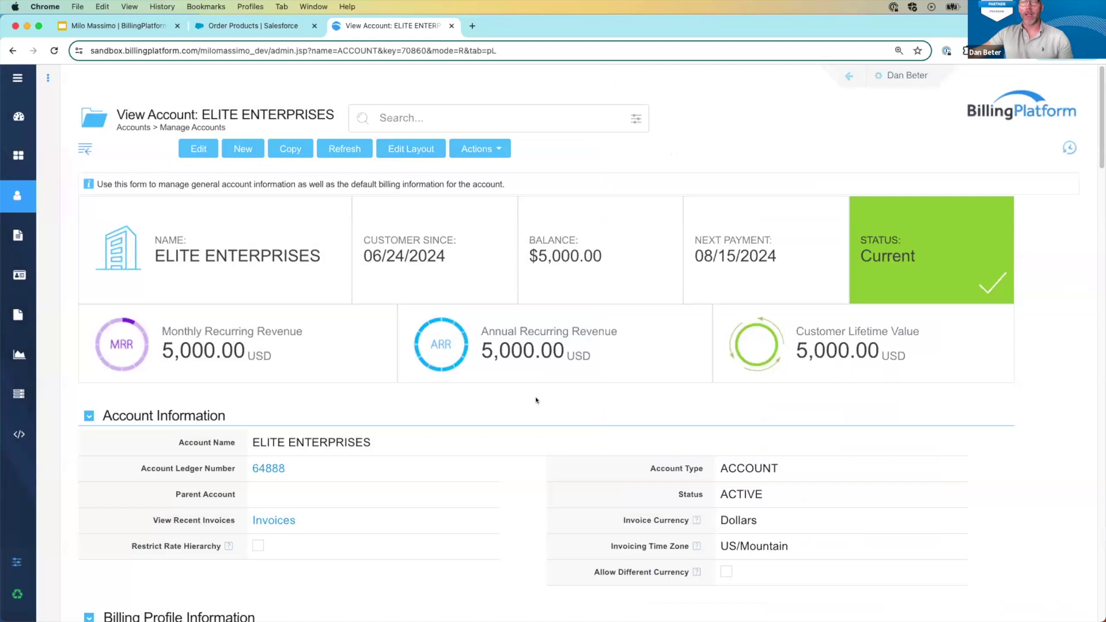
- Collapse the Account Information section and open the account's order to examine its order lines
{"action": "left_click", "coordinate": [86, 417]}
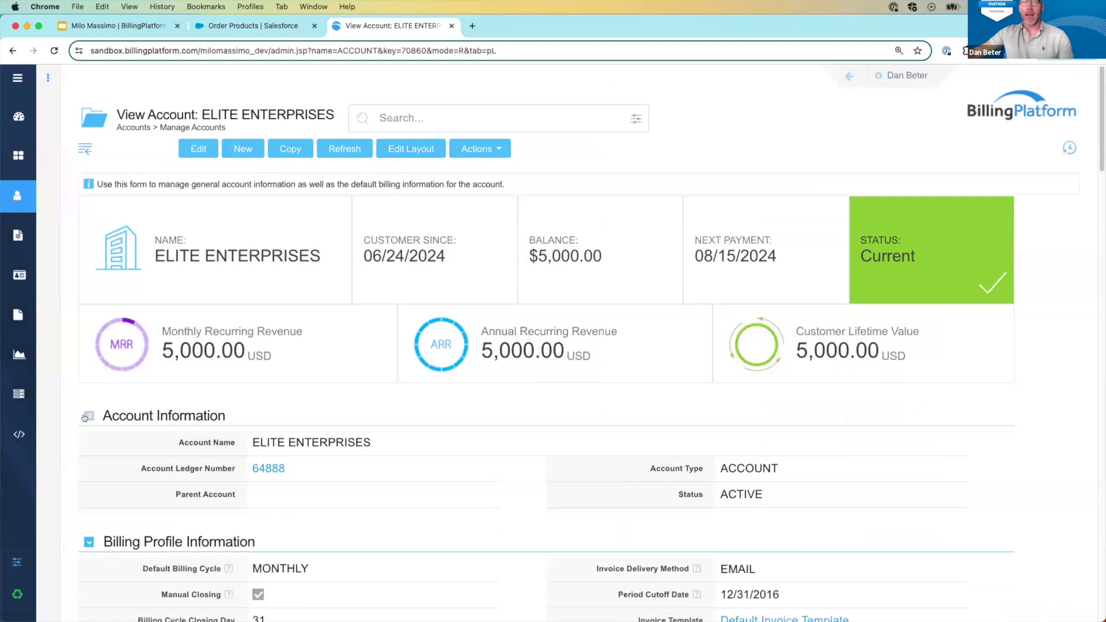
{"action": "scroll", "coordinate": [248, 435], "scroll_direction": "down", "scroll_amount": 10}
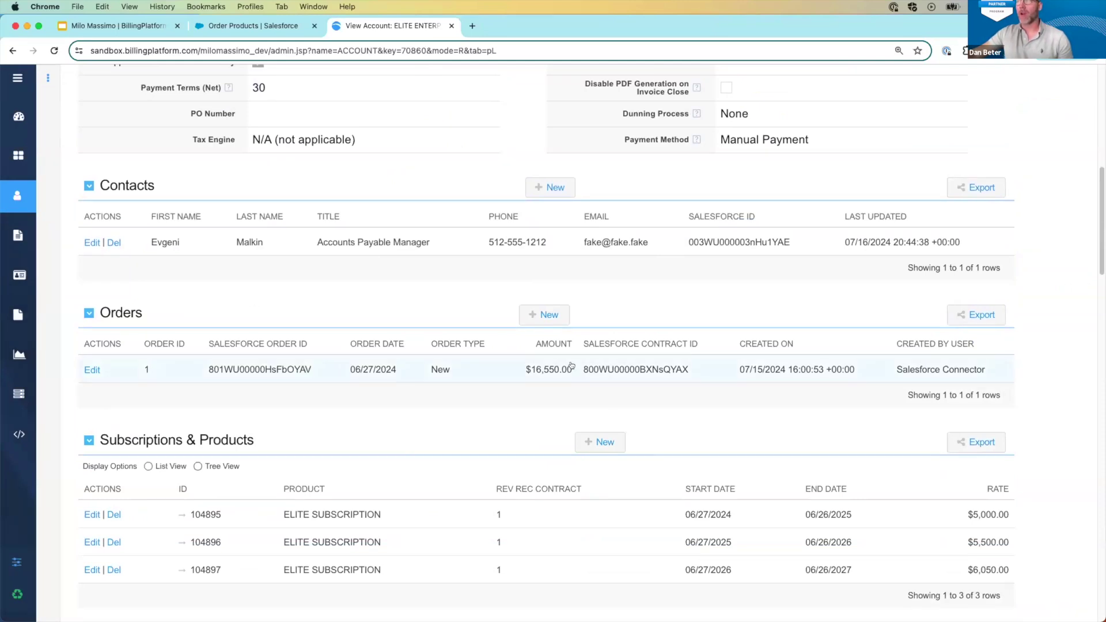
{"action": "left_click", "coordinate": [314, 368]}
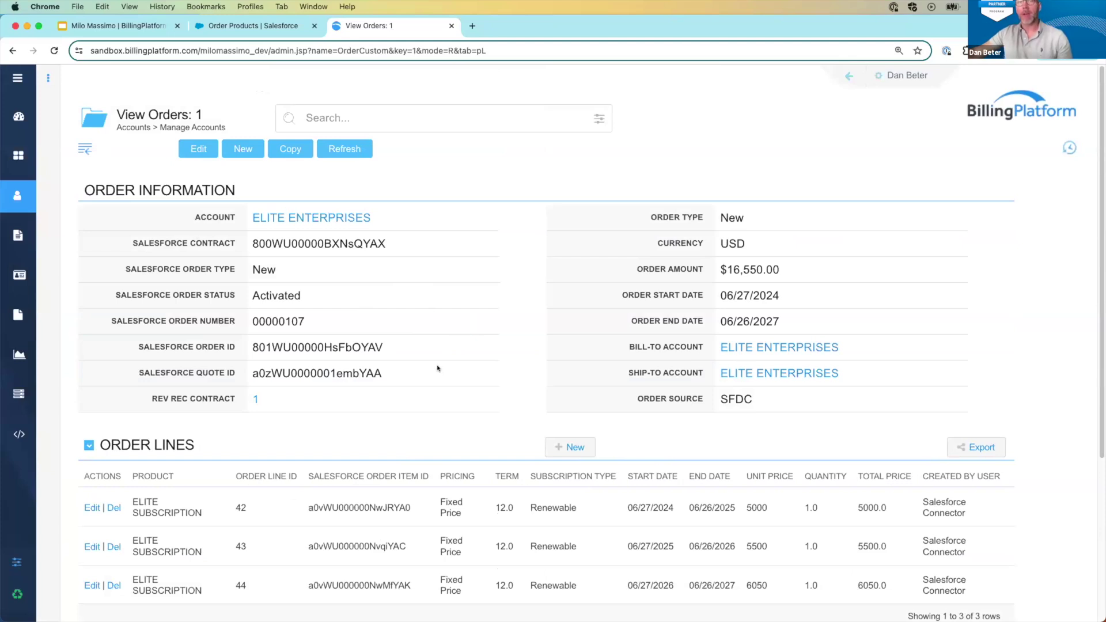
{"action": "scroll", "coordinate": [449, 366], "scroll_direction": "down", "scroll_amount": 3}
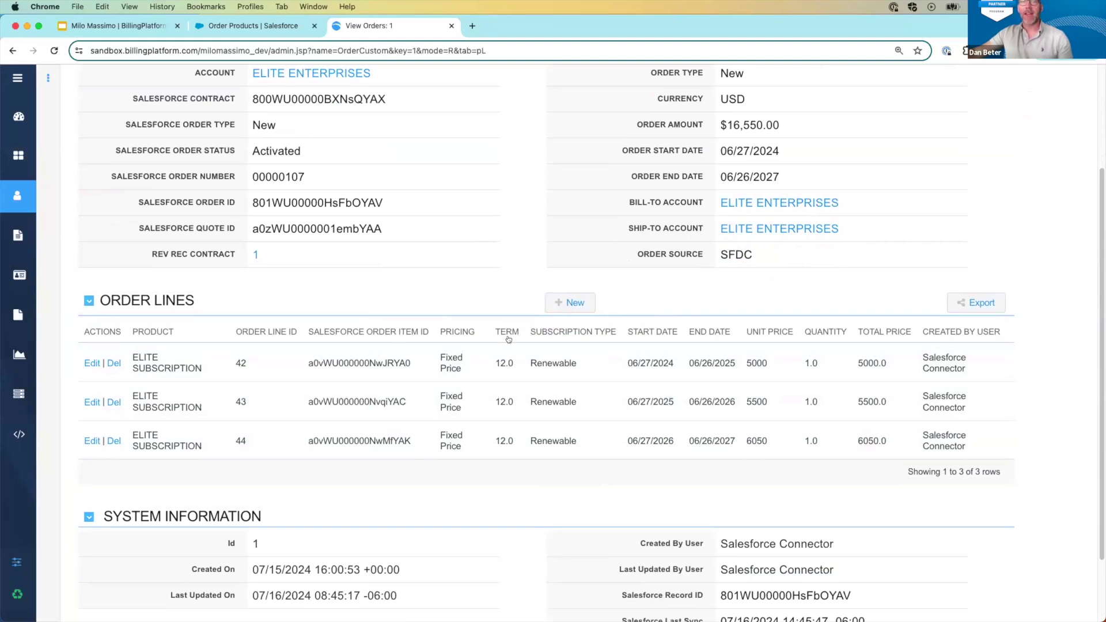
- View the details of the order line starting 06/27/2024, and return to the order's information
{"action": "left_click", "coordinate": [368, 365]}
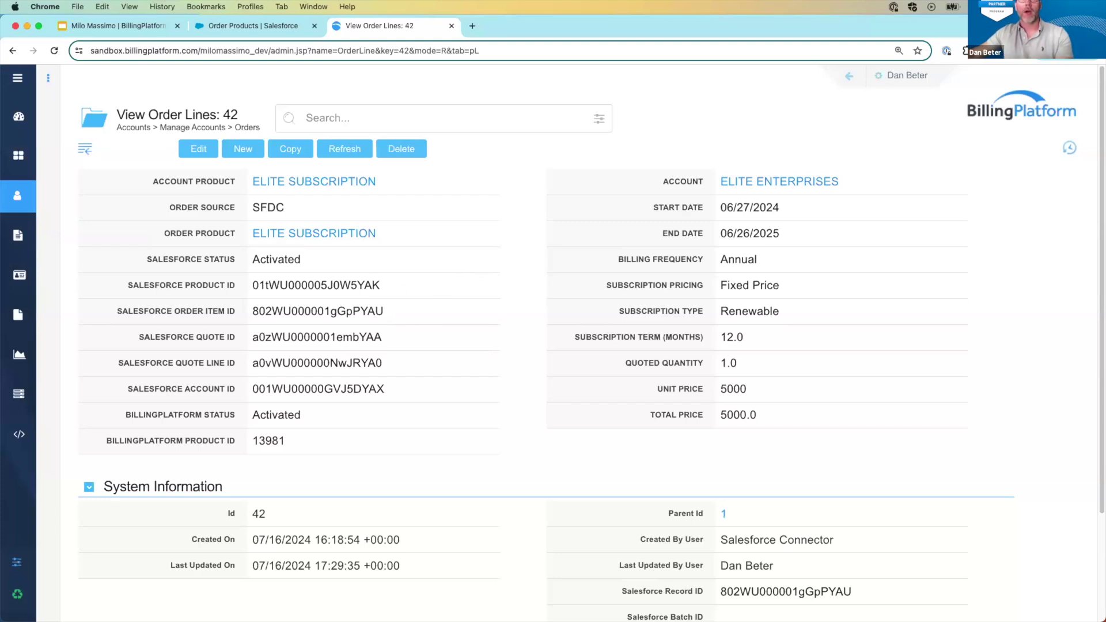
{"action": "left_click", "coordinate": [11, 50]}
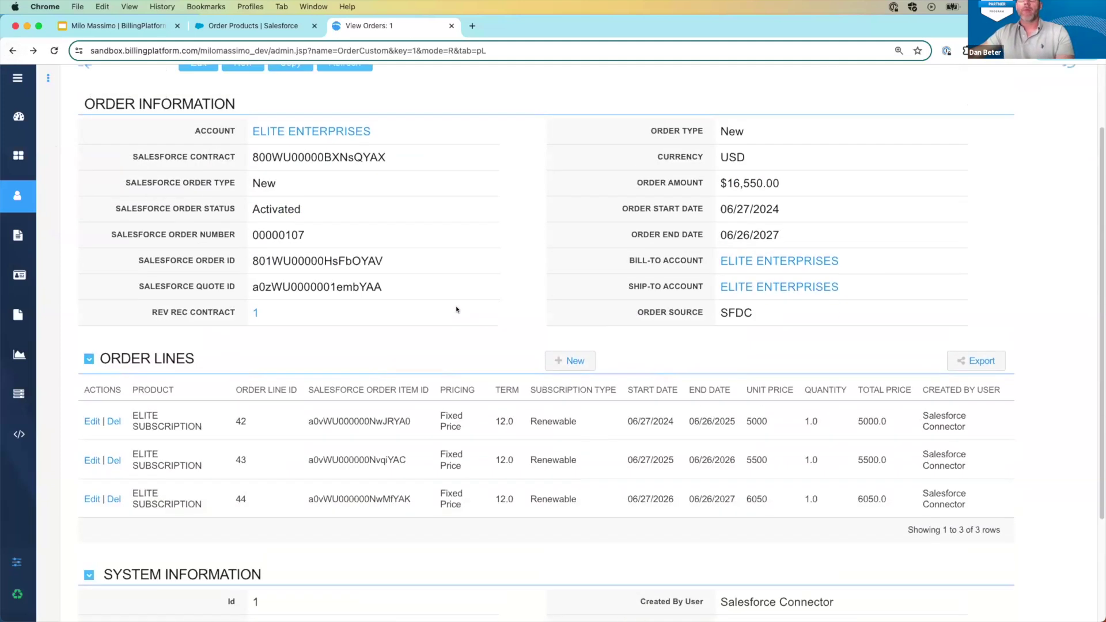
{"action": "scroll", "coordinate": [457, 310], "scroll_direction": "up", "scroll_amount": 3}
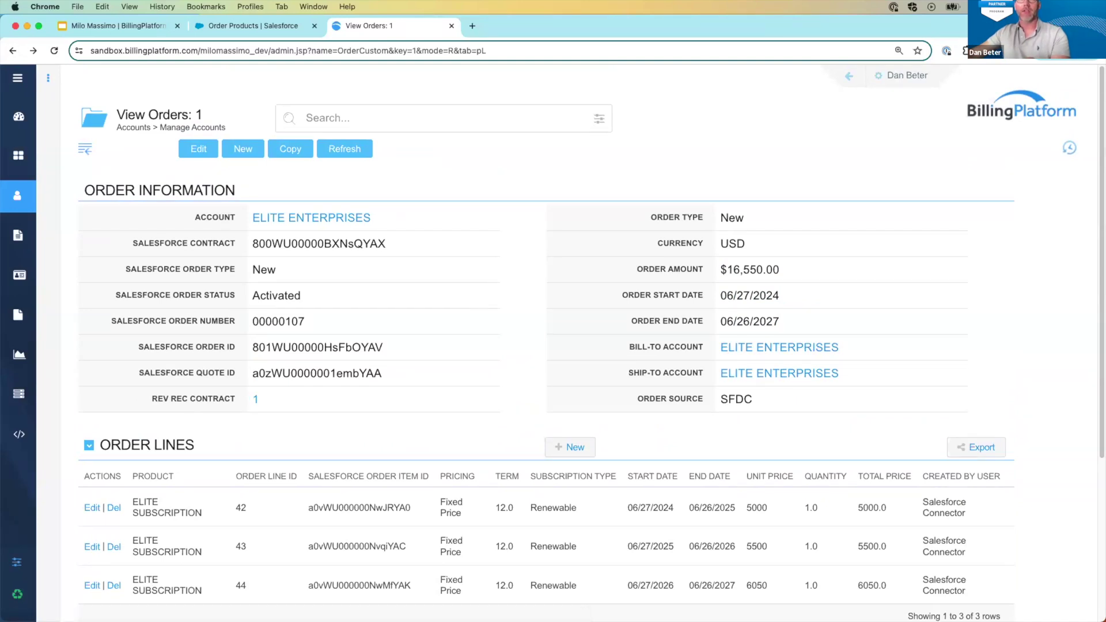
- Open the order's rev rec contract and examine its performance obligations through to the Rules column
{"action": "left_click", "coordinate": [256, 399]}
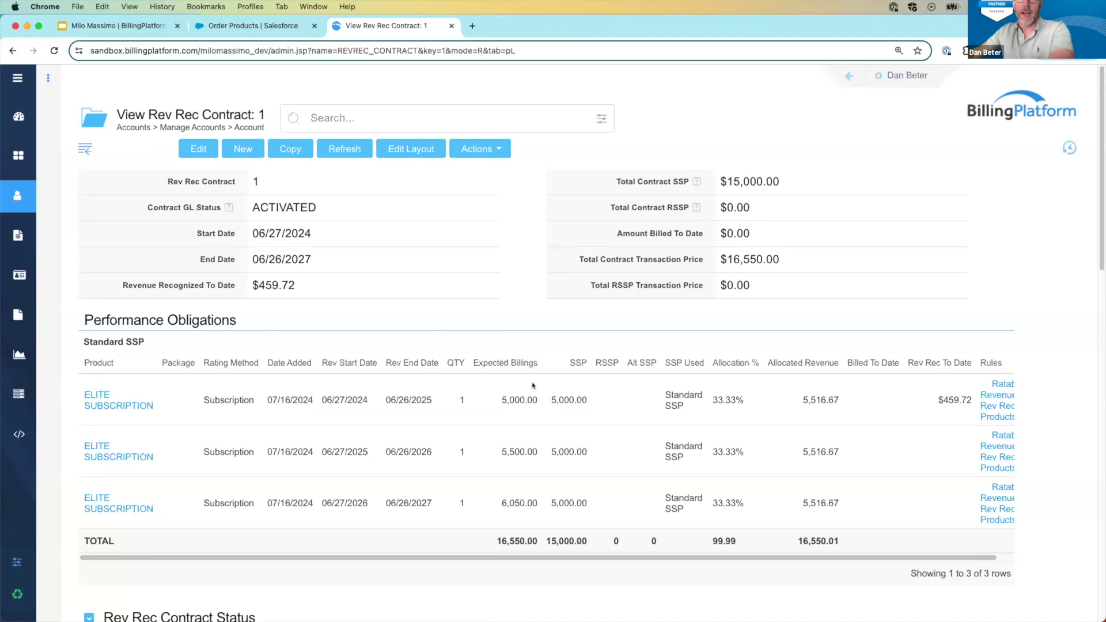
{"action": "scroll", "coordinate": [491, 404], "scroll_direction": "down", "scroll_amount": 2}
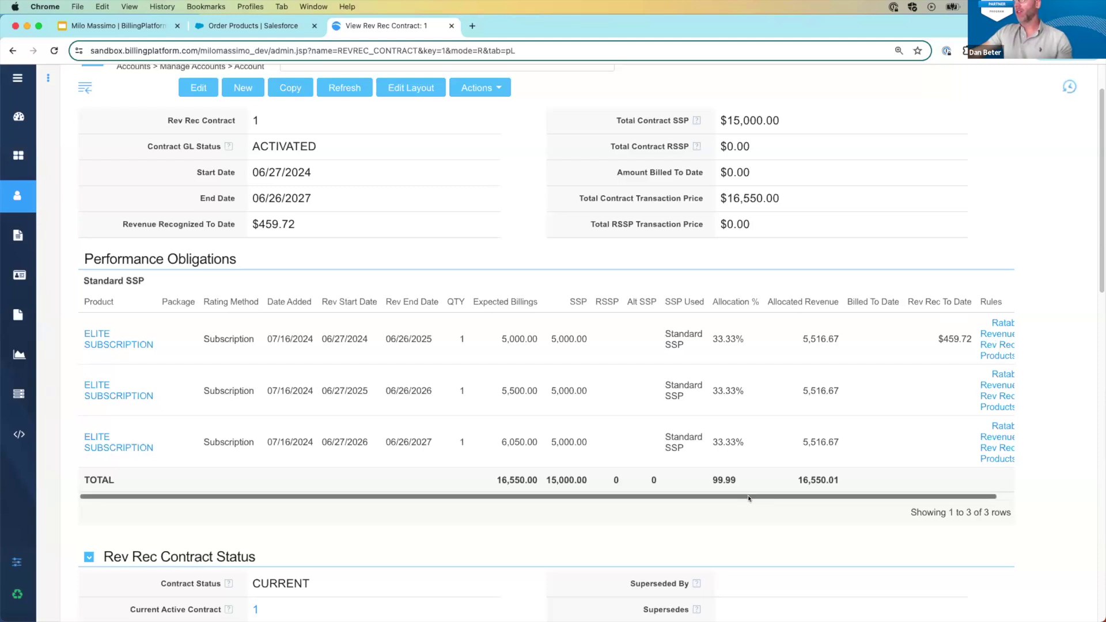
{"action": "scroll", "coordinate": [749, 497], "scroll_direction": "right", "scroll_amount": 2}
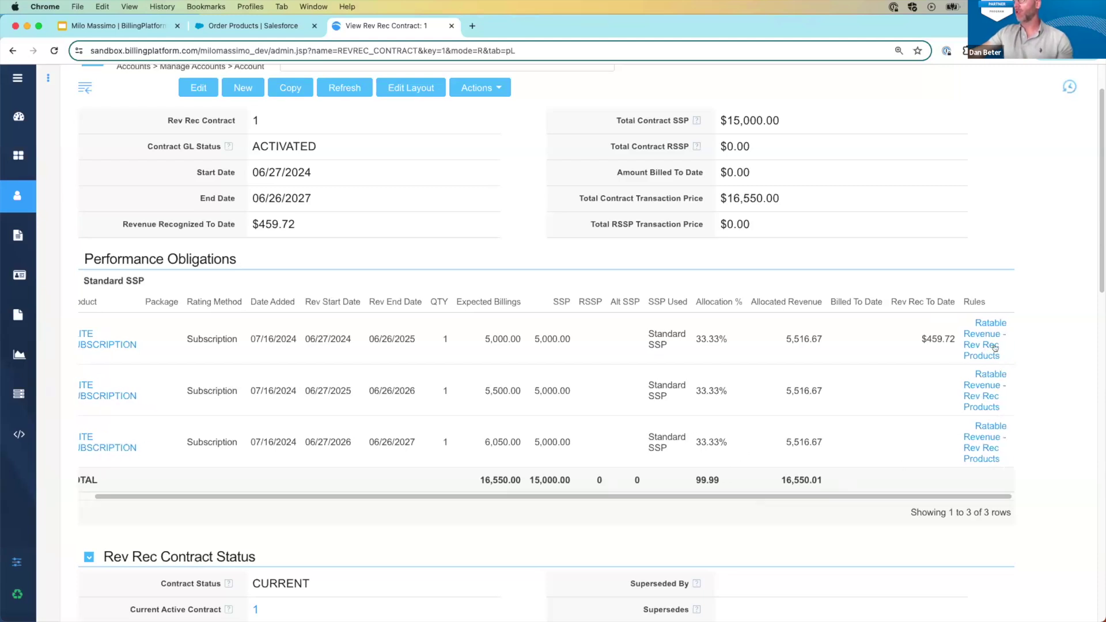